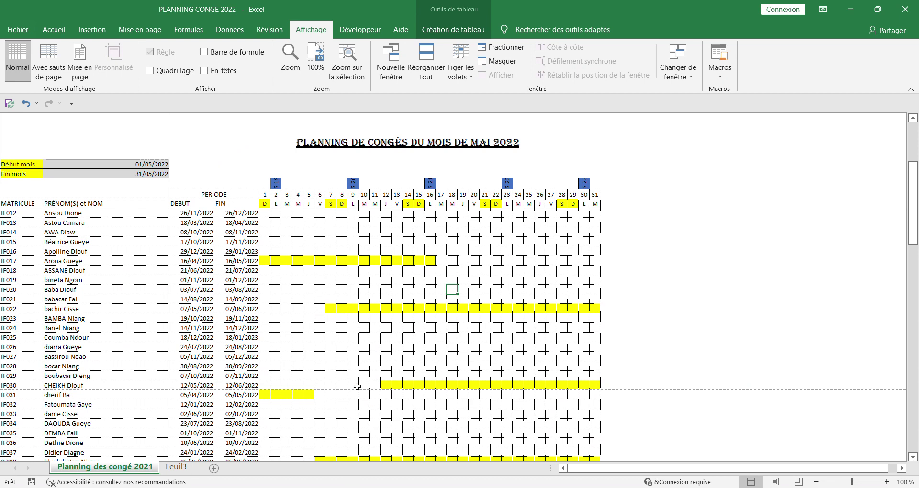
Examine the May 2022 leave planning, from employees' leave periods and highlighted days down to the daily totals row.
left_click(266, 355)
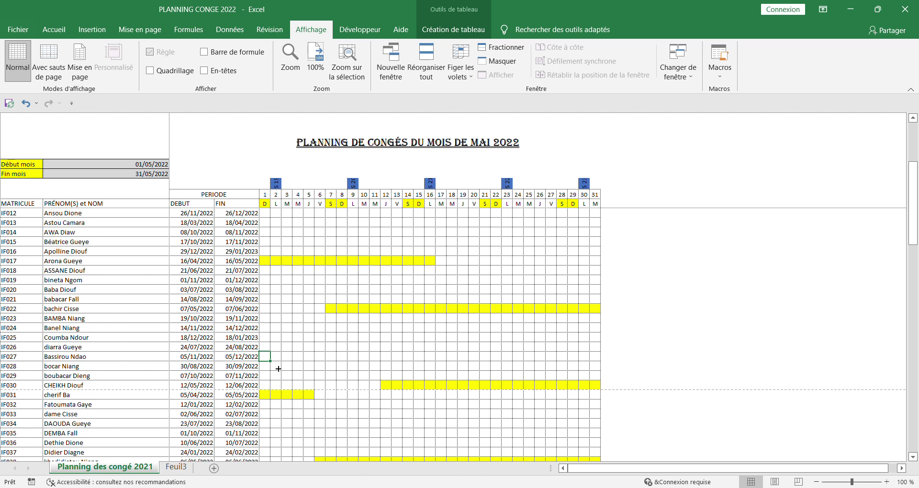
left_click(486, 346)
left_click(417, 349)
left_click(206, 282)
left_click(257, 317)
left_click(248, 224)
left_click(244, 263)
left_click(275, 263)
scroll(330, 314, "down", 3)
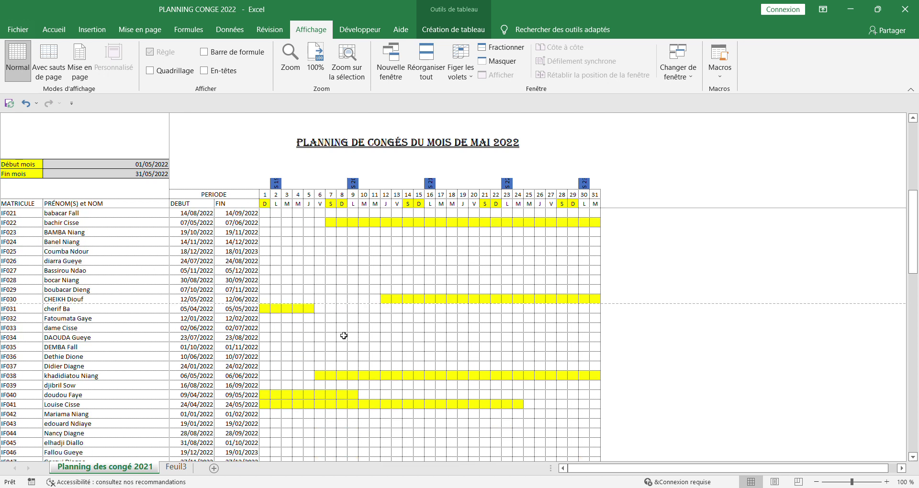
scroll(343, 335, "down", 9)
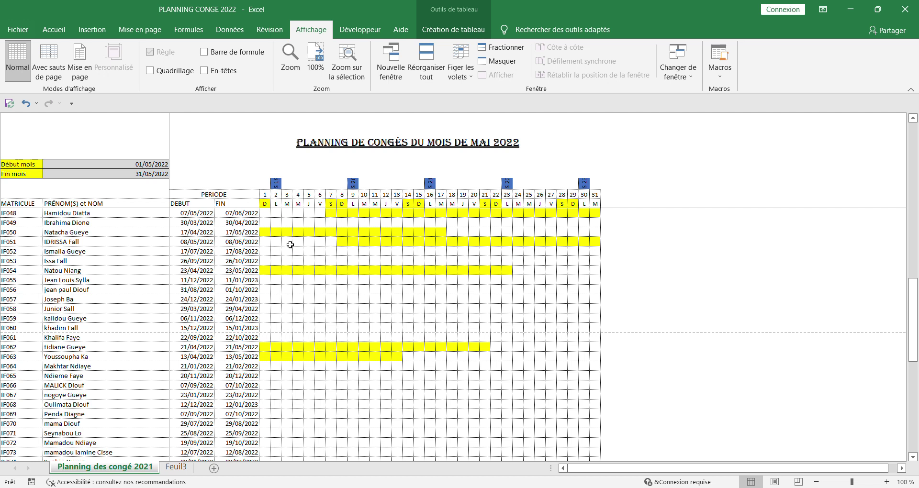
left_click(444, 234)
left_click(452, 235)
scroll(444, 302, "down", 12)
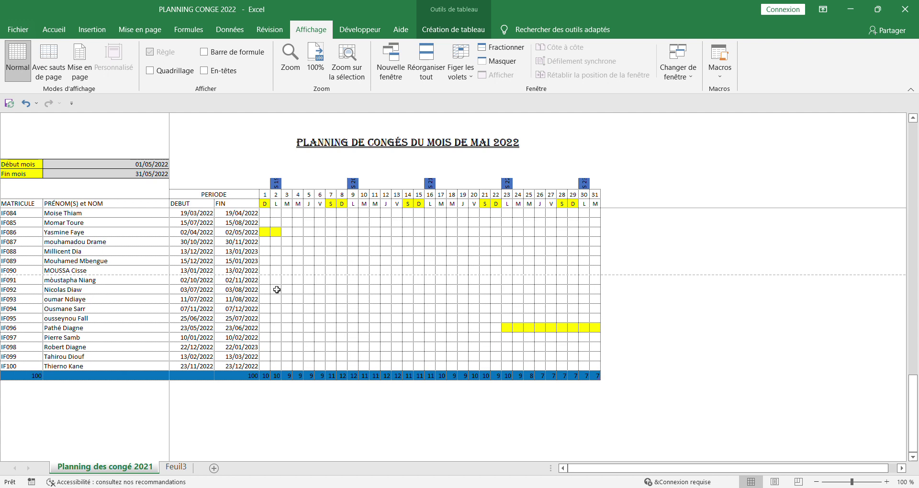
Set the planning's month start date (Début mois) to 01/06/2022.
left_click(145, 169)
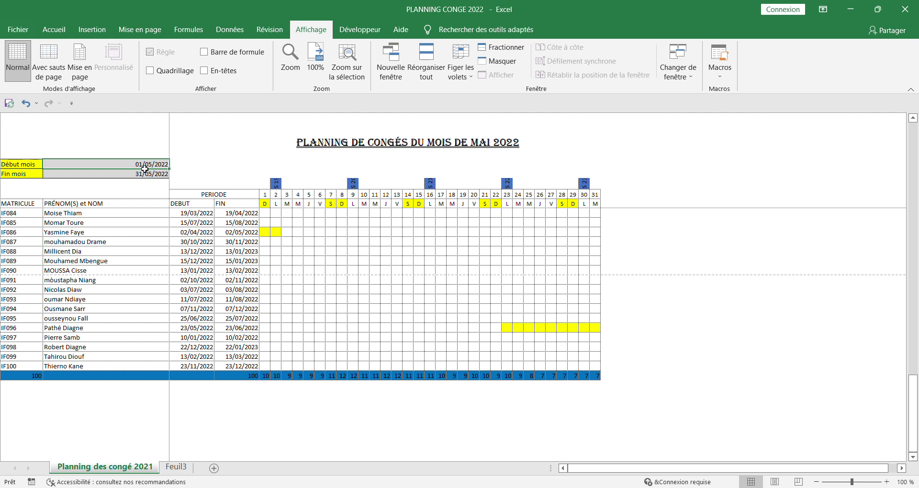
type("01")
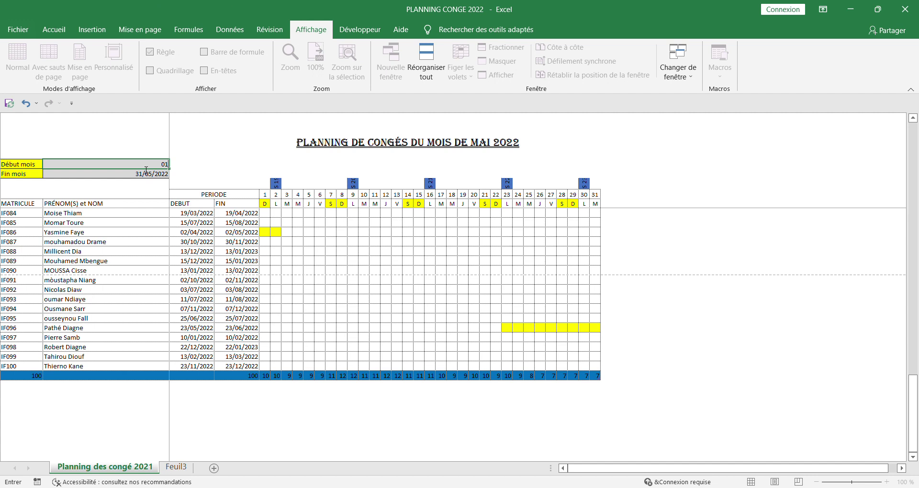
type("/06/2022")
key("Return")
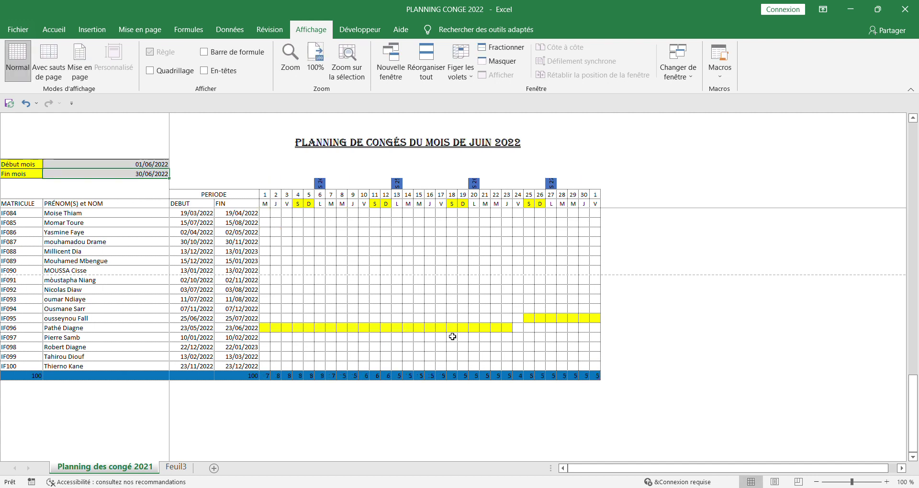
Review the June 2022 leave planning across the employee list, from the daily totals row back up to the first employee.
scroll(430, 325, "down", 1)
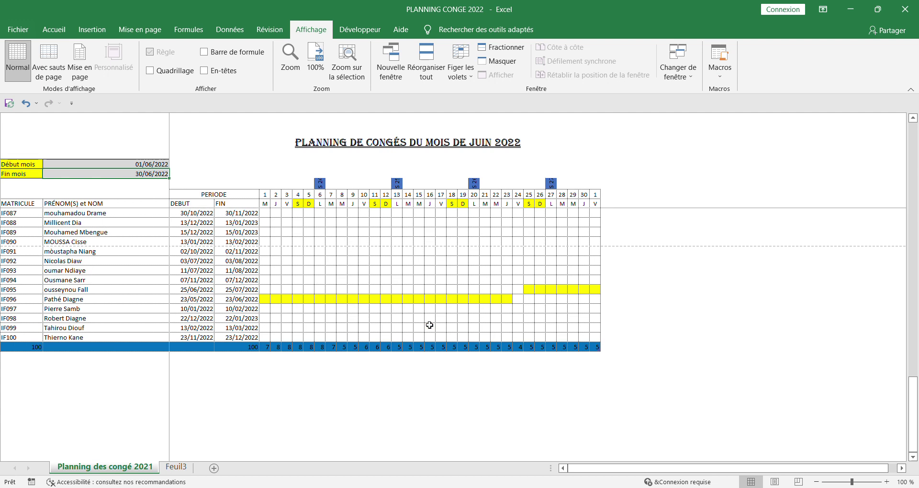
scroll(450, 299, "up", 4)
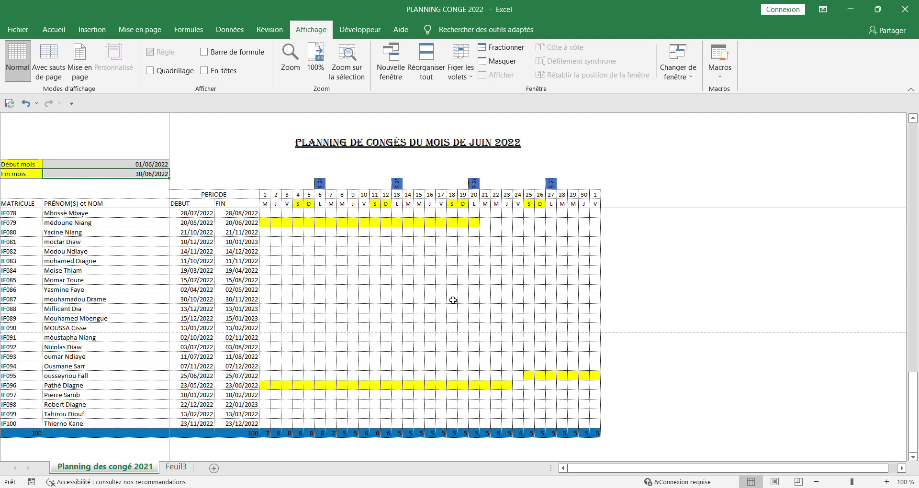
scroll(453, 300, "up", 3)
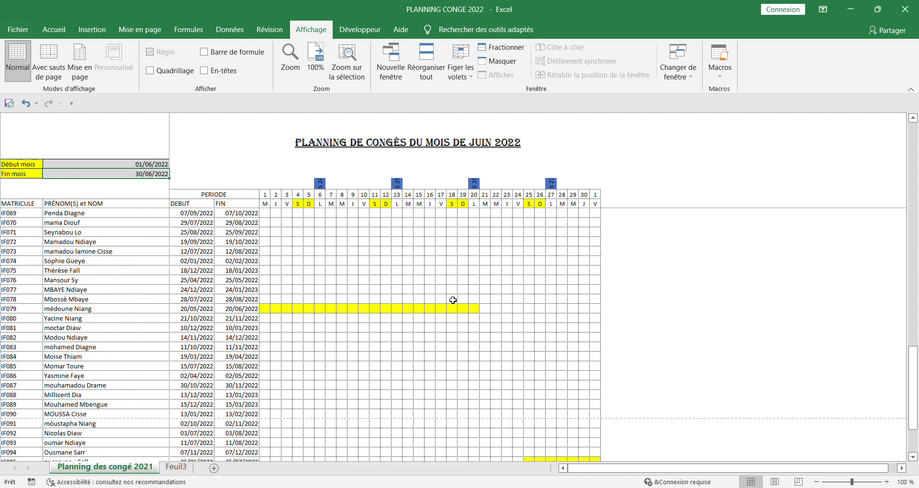
scroll(328, 257, "down", 5)
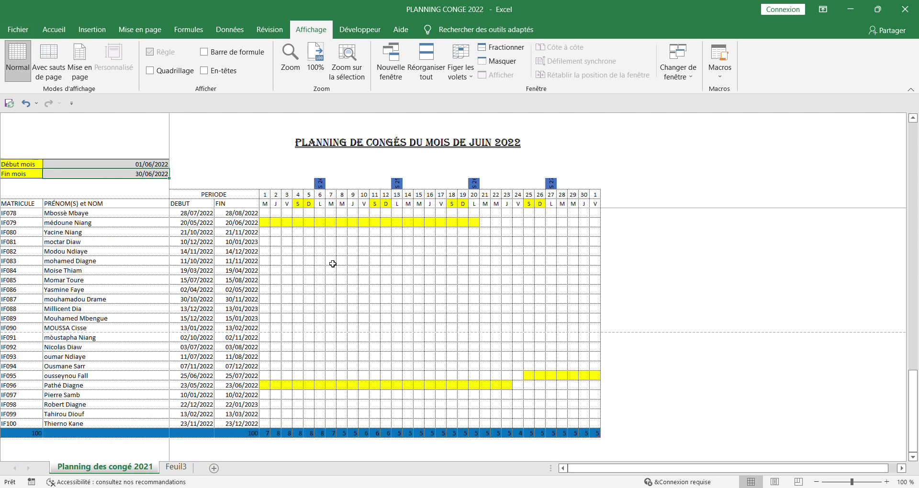
left_click(408, 299)
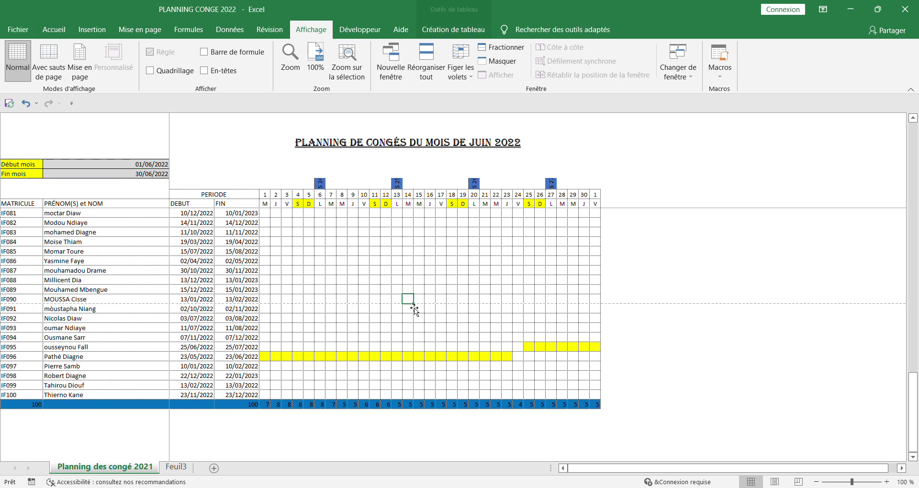
left_click(913, 141)
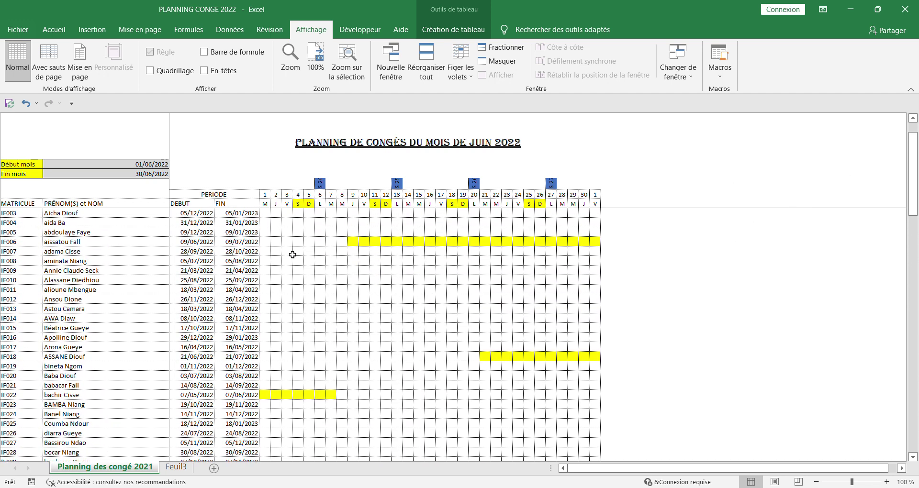
left_click(185, 316)
left_click(102, 259)
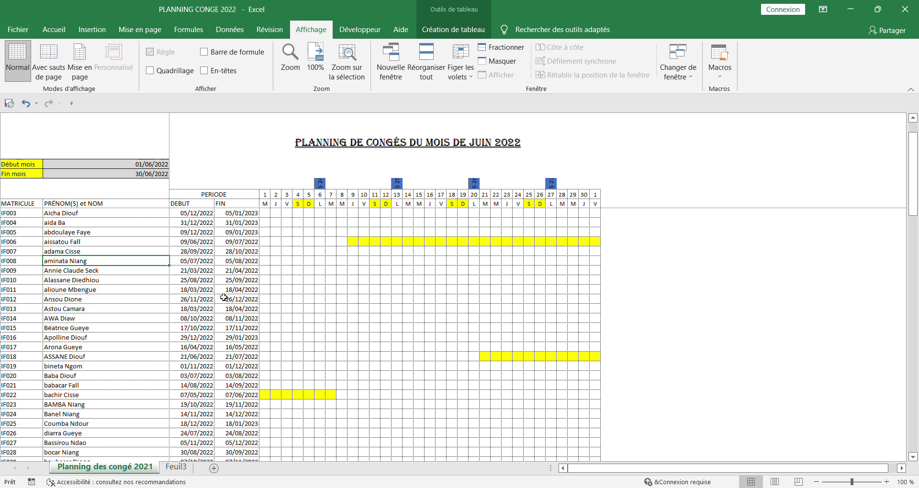
left_click(912, 120)
left_click(912, 120)
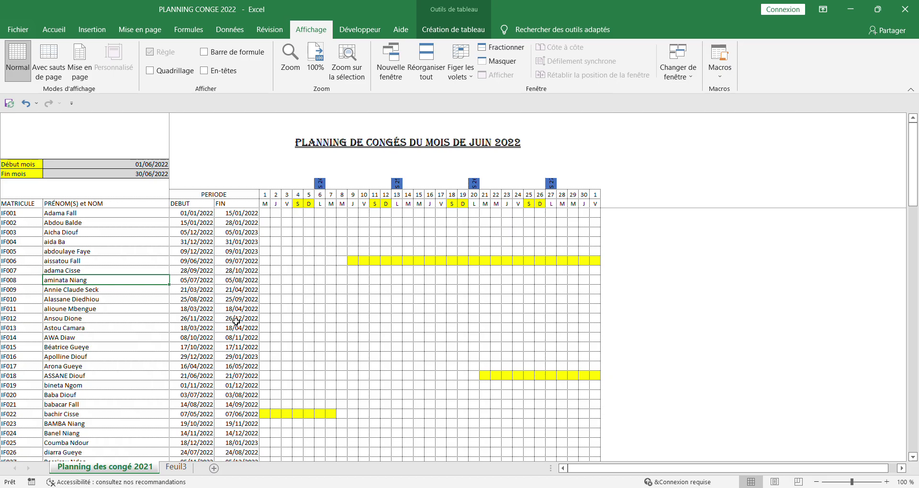
Open the print preview of the June 2022 planning and look through its four pages.
key("ctrl+p")
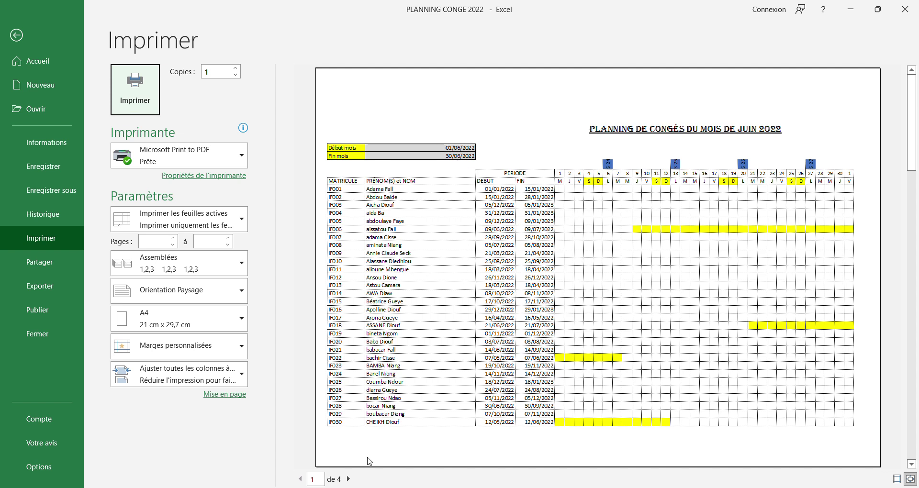
left_click(354, 478)
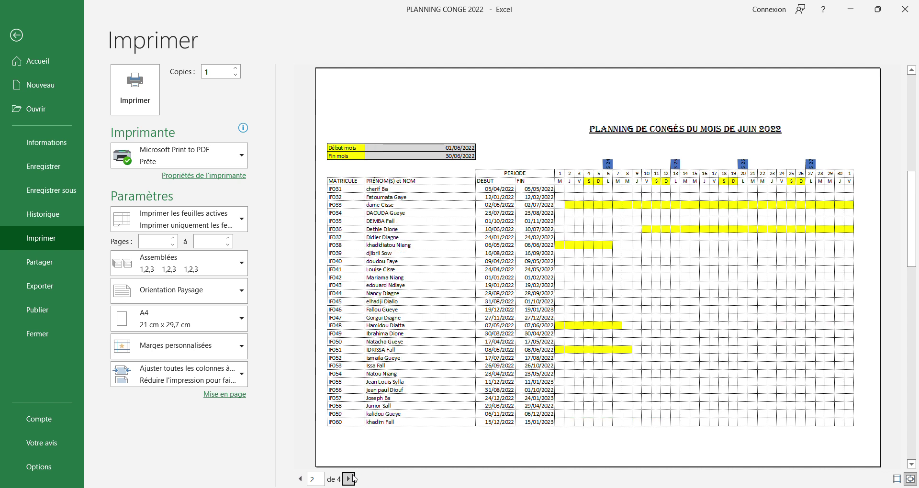
left_click(354, 478)
left_click(348, 478)
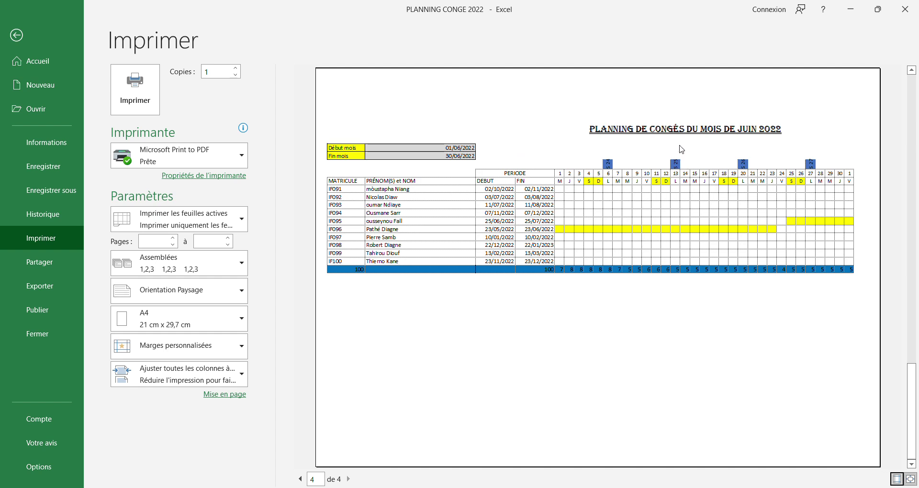
left_click(301, 478)
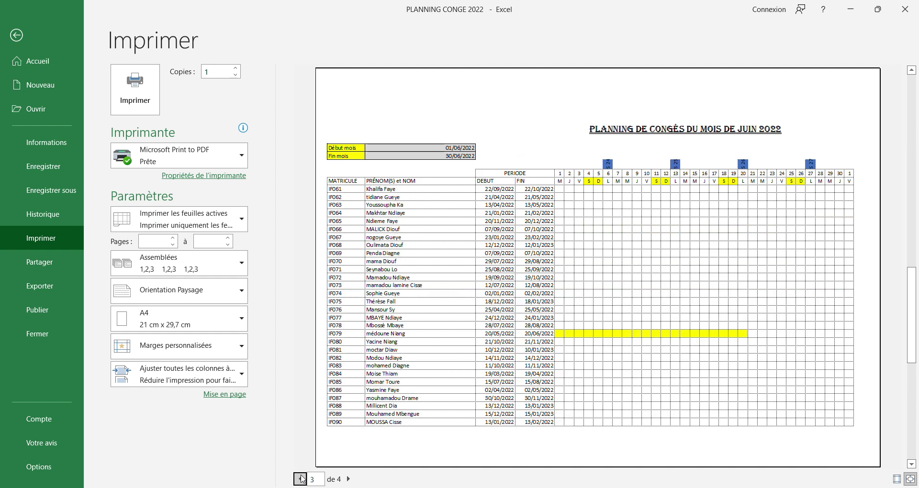
left_click(300, 479)
left_click(300, 478)
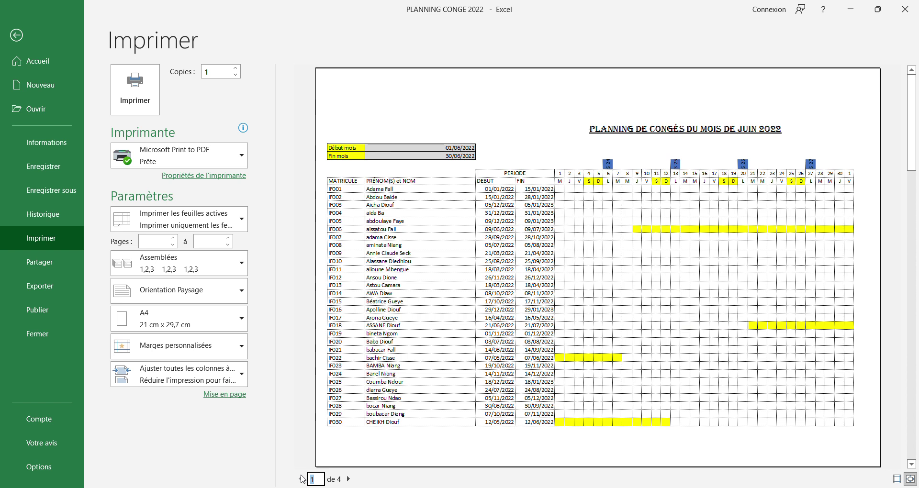
left_click(348, 479)
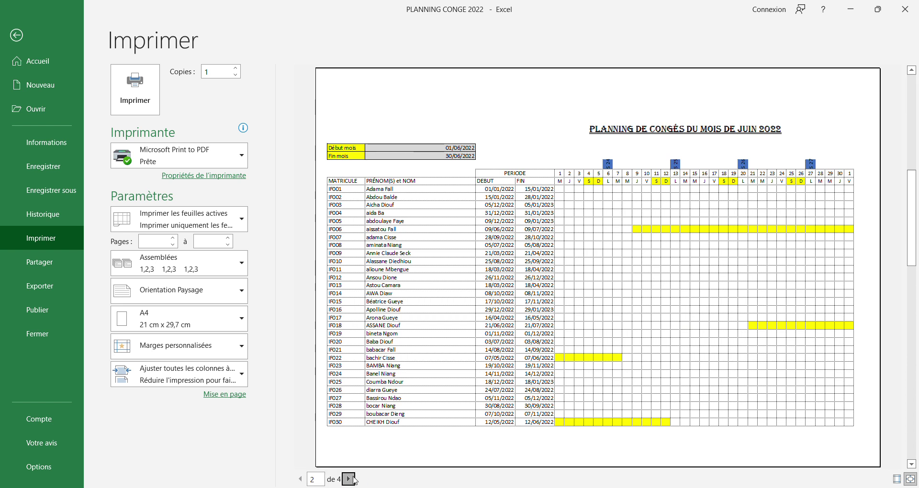